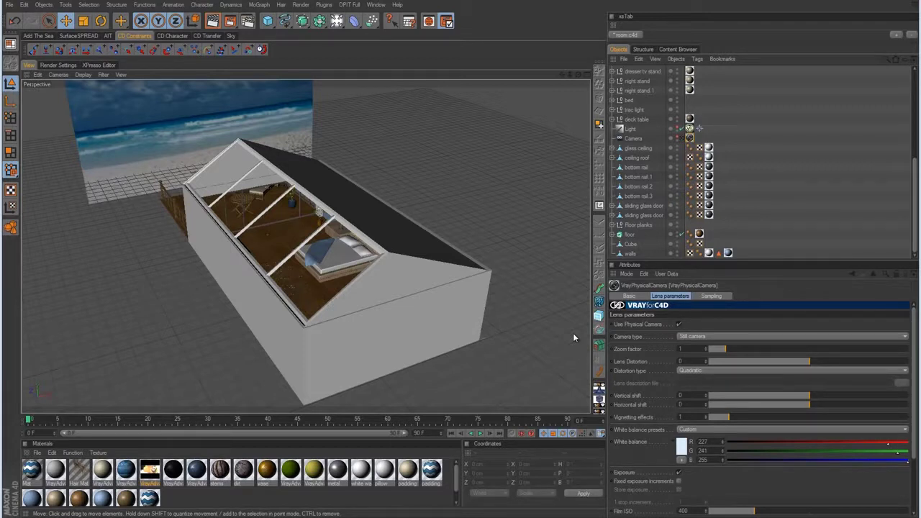
- Orbit and zoom around the beach-house model, then look through the interior Camera object
left_click_drag(573, 337, 381, 304, "alt")
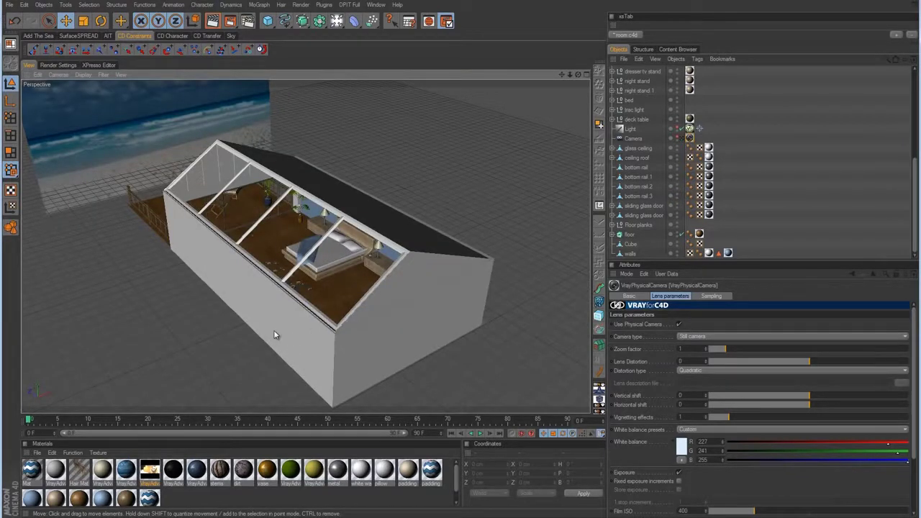
scroll(465, 255, "up", 3)
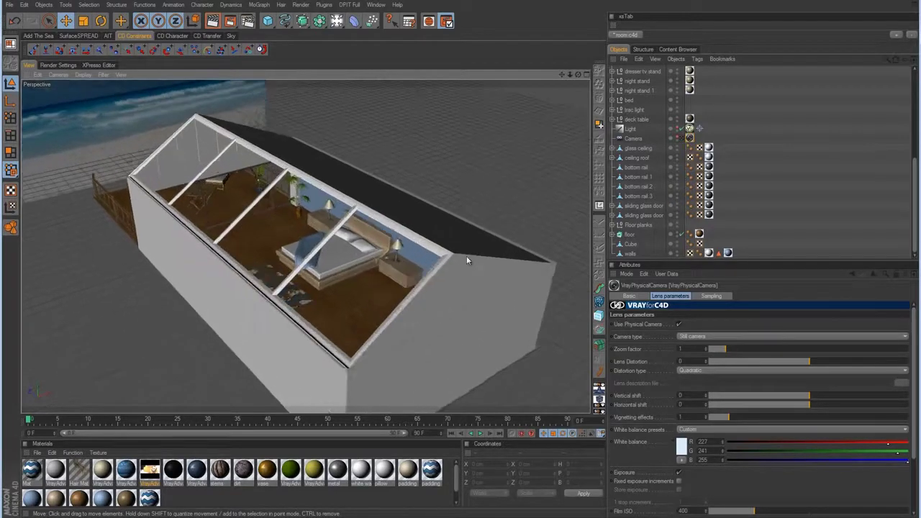
left_click(681, 138)
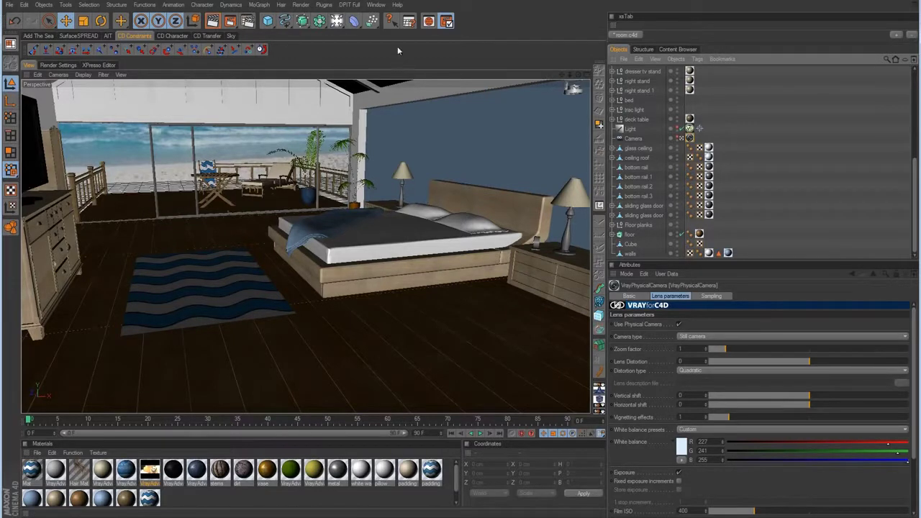
- Open the Picture Viewer from the Window menu to show the latest 1920x1080 bedroom render
left_click(379, 6)
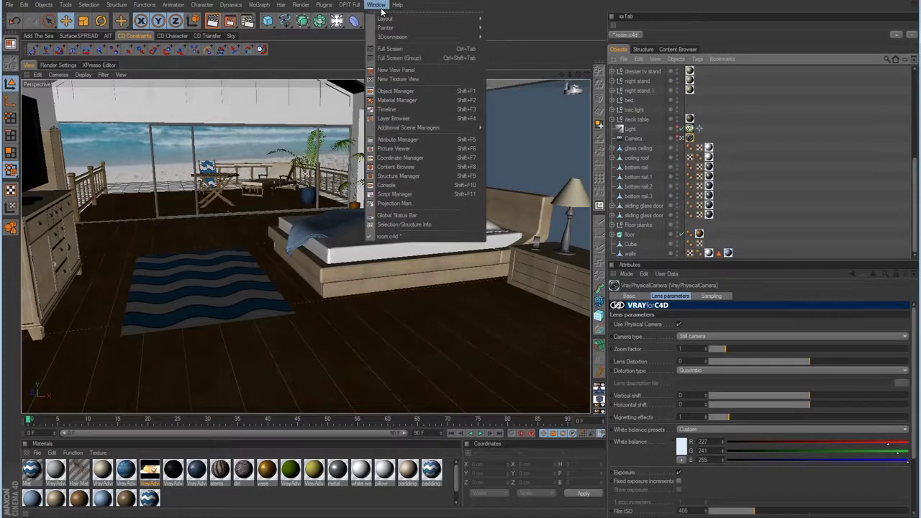
left_click(395, 148)
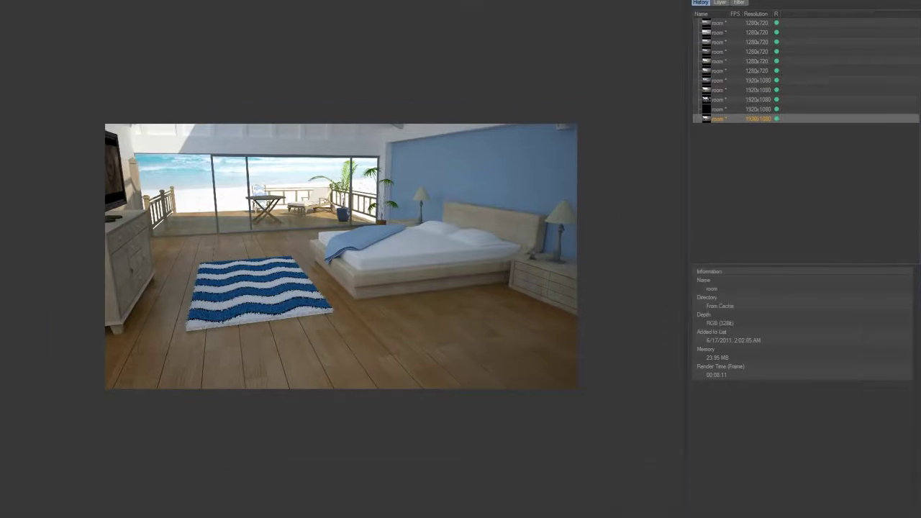
- Zoom into the bedroom render, collapse the History panel, and pan the image to re-frame it
scroll(414, 180, "up", 1)
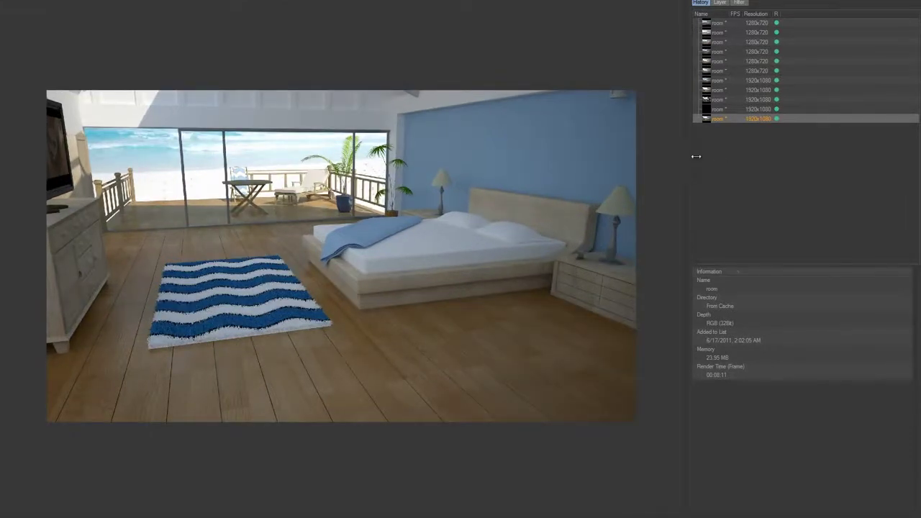
left_click_drag(688, 158, 903, 159)
scroll(592, 200, "up", 1)
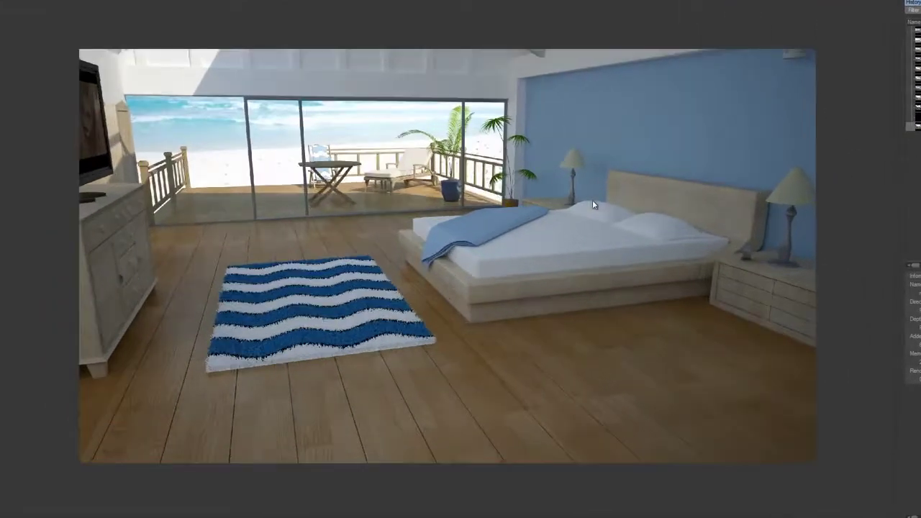
scroll(592, 200, "up", 1)
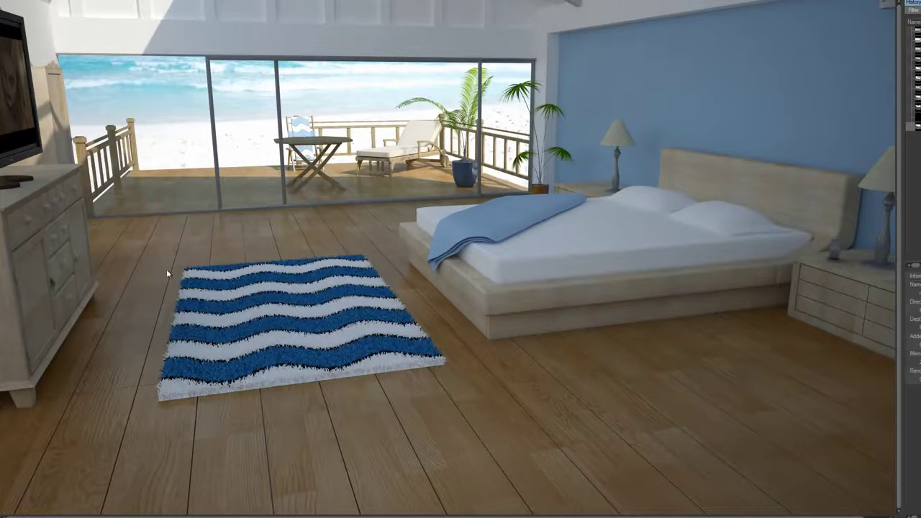
left_click_drag(460, 318, 578, 372)
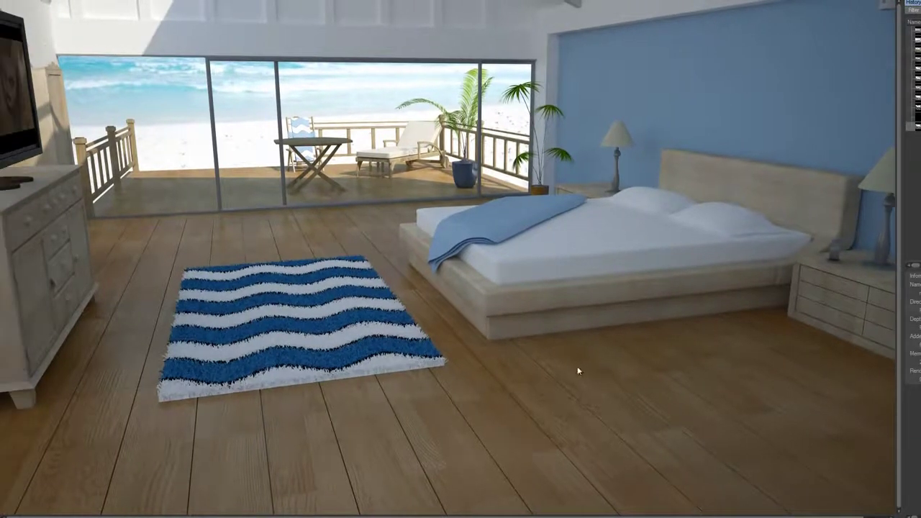